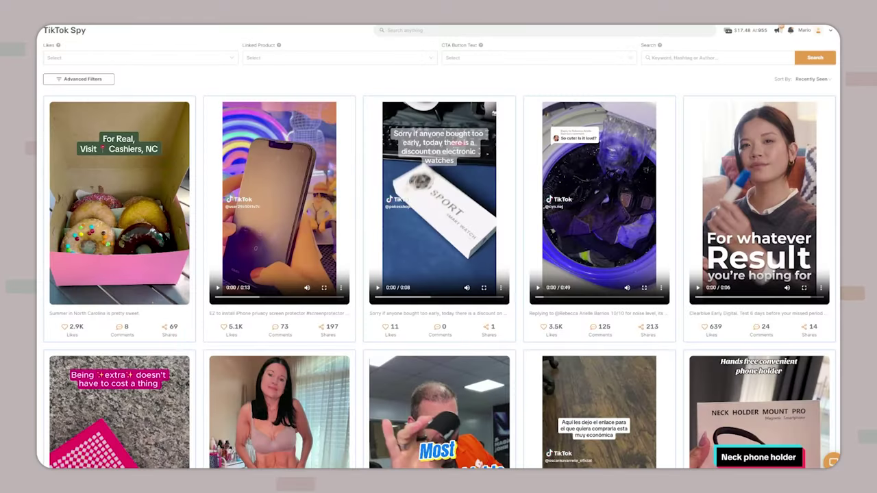
# - Browse the spy page, checking the Likes filter options while scrolling through the listings
pyautogui.scroll(-5, 439, 247)
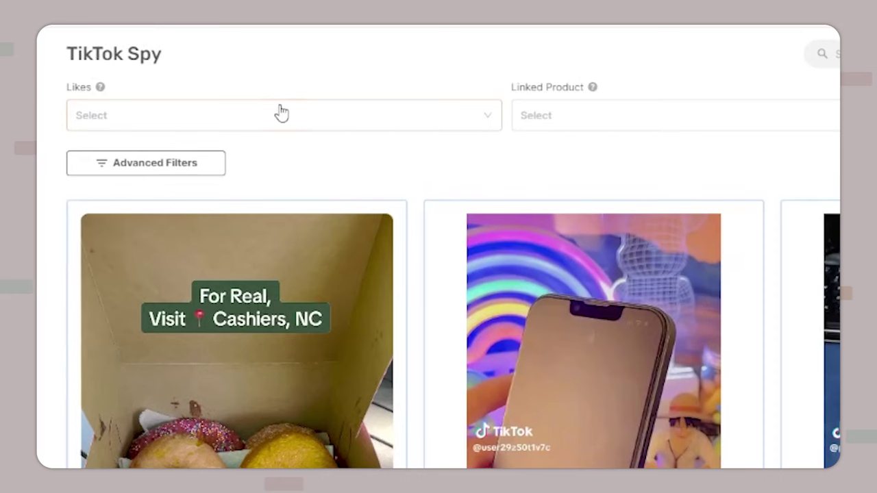
pyautogui.click(279, 113)
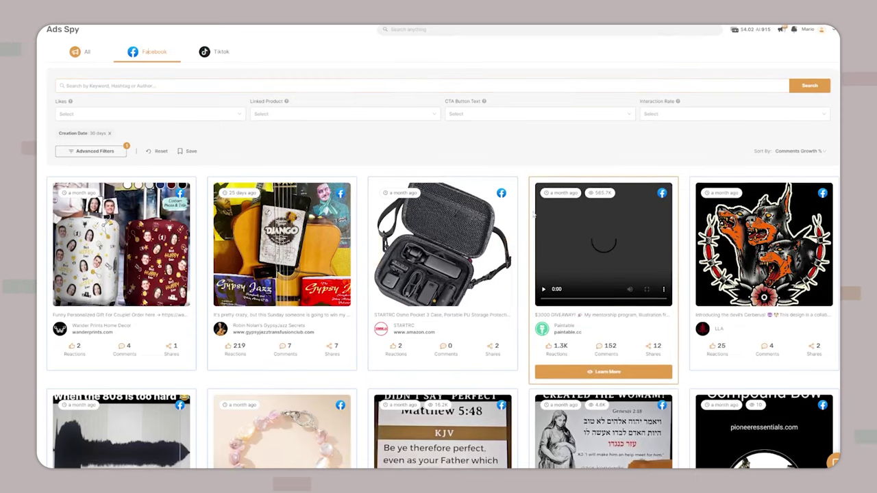
pyautogui.scroll(-5, 525, 210)
pyautogui.scroll(-1, 525, 210)
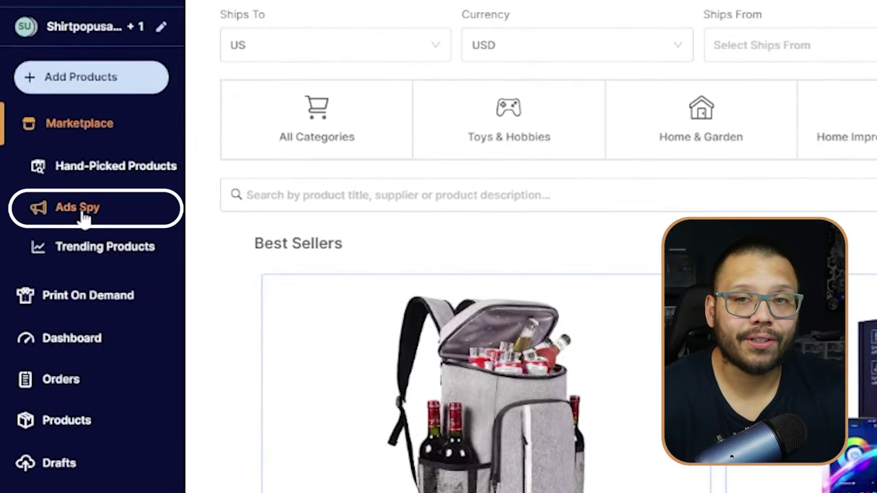
# - Show only Facebook ads in Ads Spy and look over the 30-day ad results
pyautogui.click(81, 209)
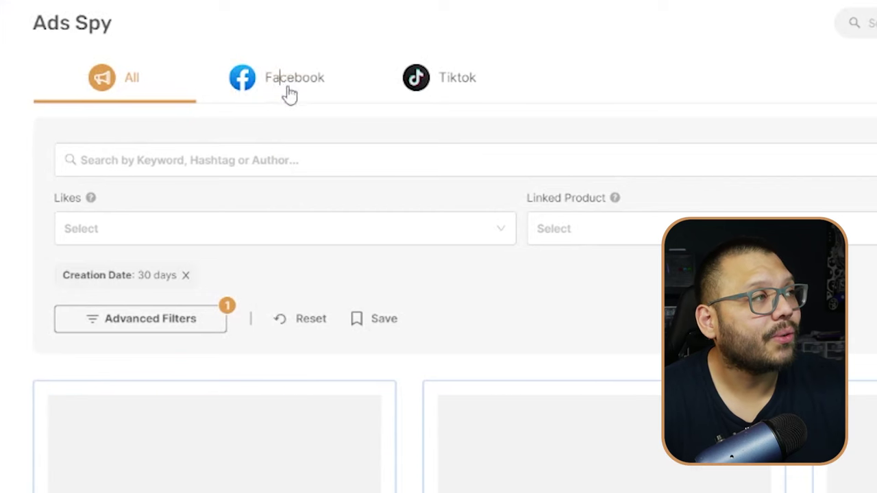
pyautogui.click(289, 95)
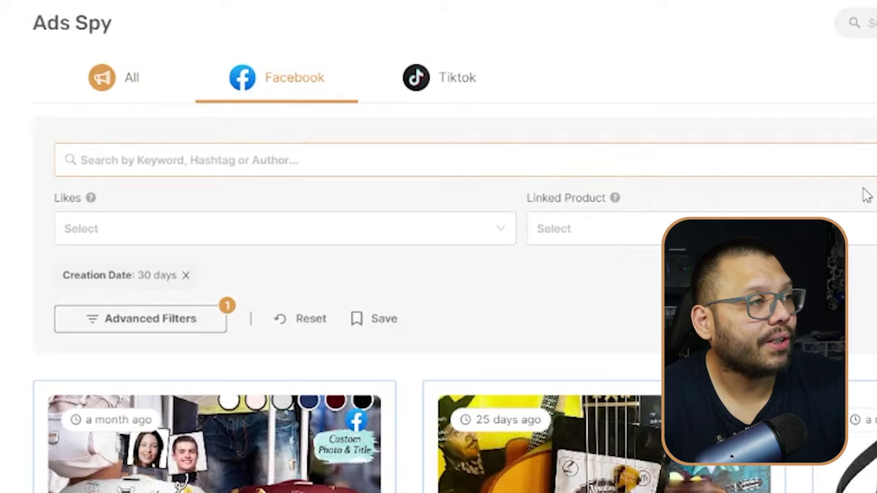
pyautogui.scroll(-10, 496, 208)
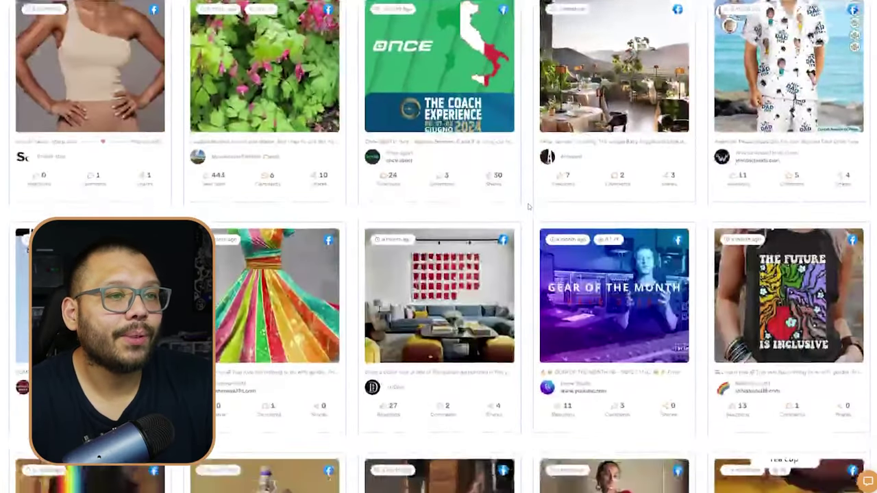
pyautogui.moveTo(541, 202)
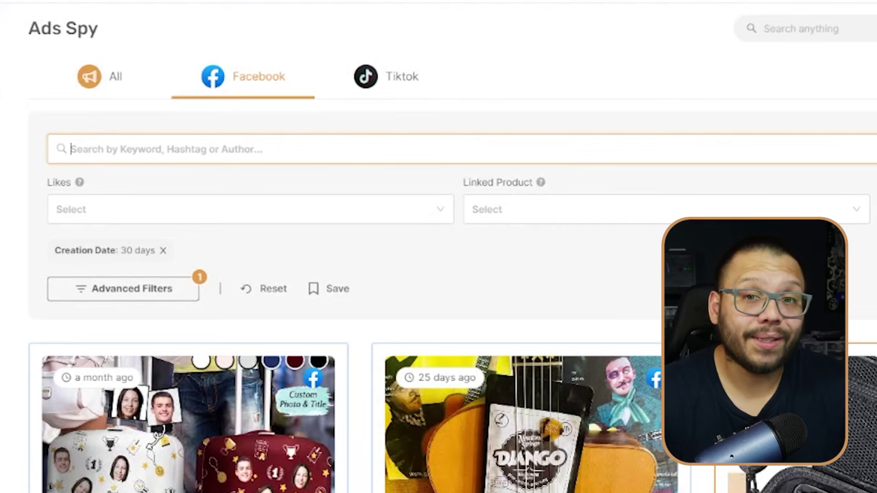
# - Review the Likes, CTA Button Text and Interaction Rate options, then set Linked Product to Yes
pyautogui.click(209, 214)
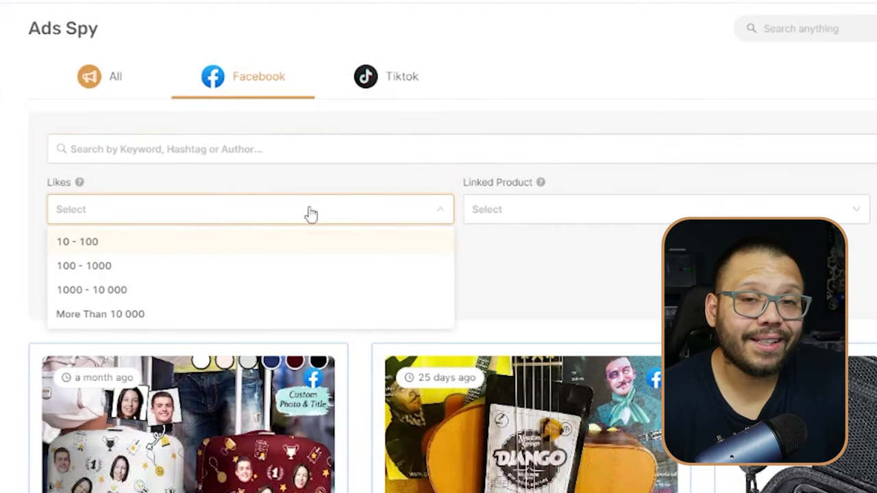
pyautogui.click(682, 213)
pyautogui.click(876, 213)
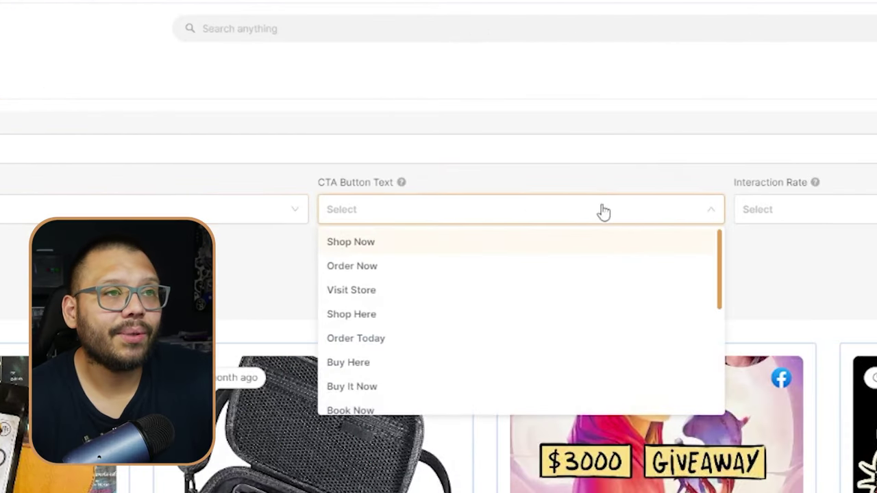
pyautogui.click(603, 212)
pyautogui.click(787, 209)
pyautogui.press('Escape')
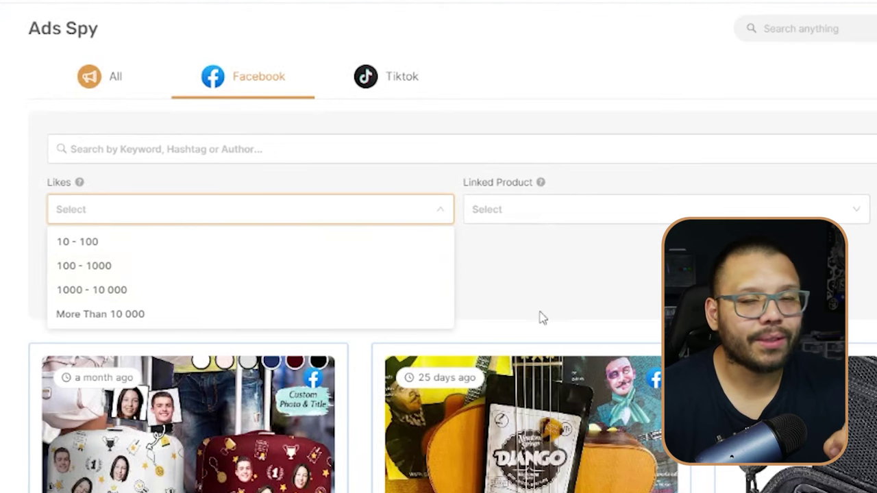
pyautogui.click(580, 218)
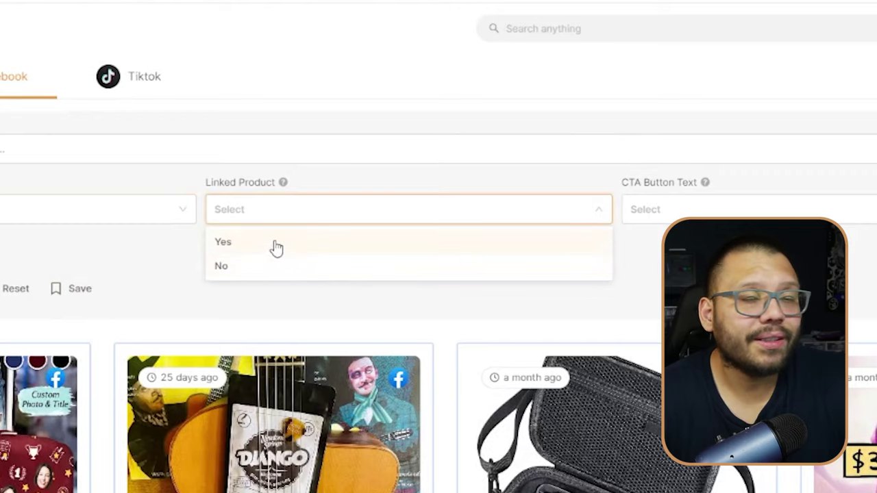
pyautogui.click(229, 248)
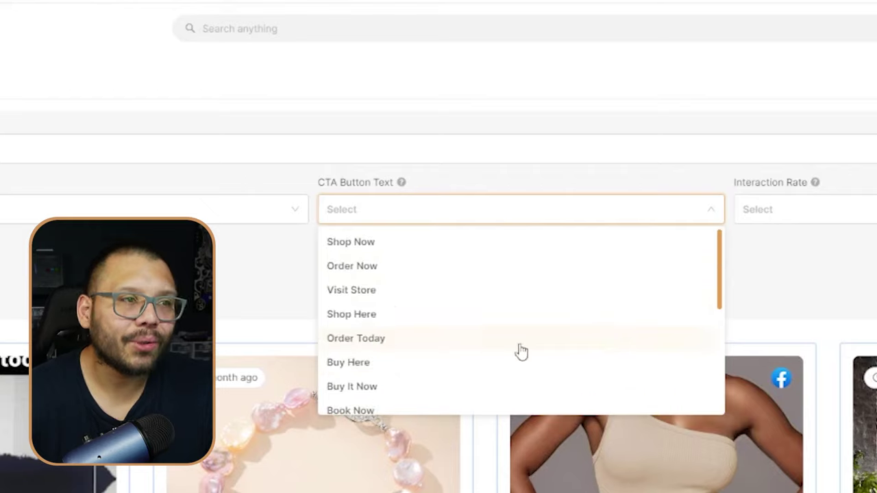
# - Dismiss the CTA list, check the Interaction Rate thresholds, and bring up Advanced Filters
pyautogui.click(821, 194)
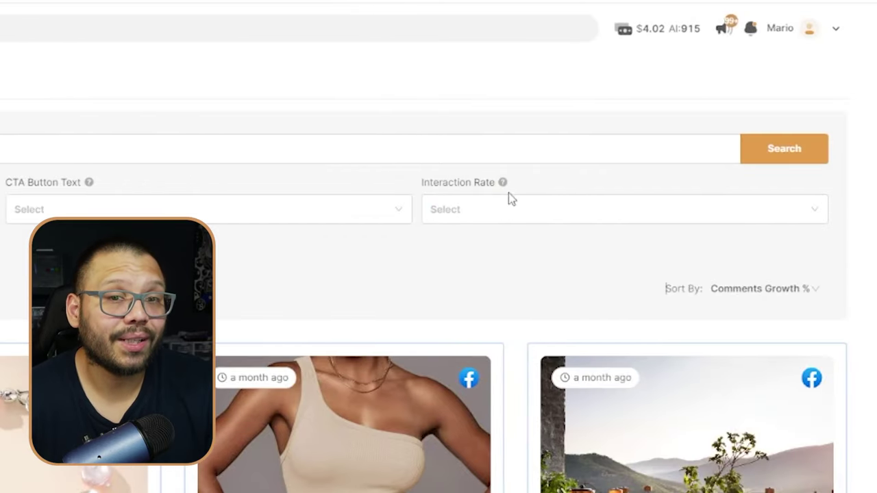
pyautogui.click(485, 218)
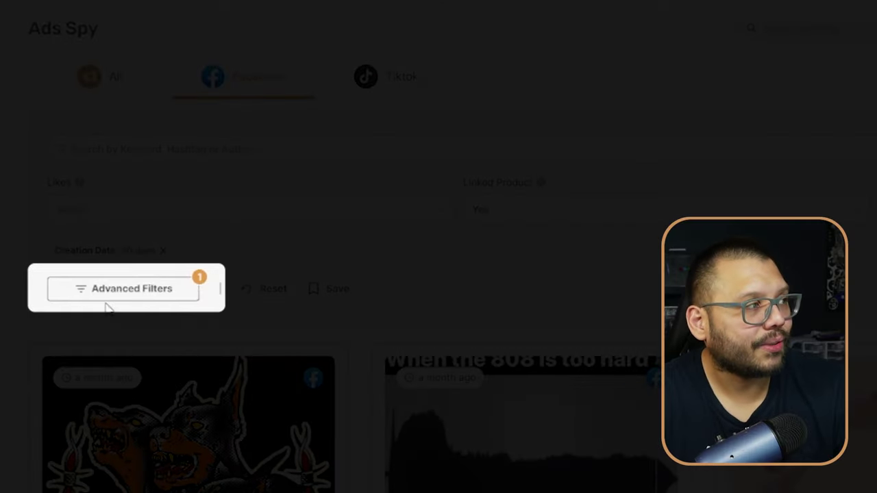
pyautogui.click(113, 291)
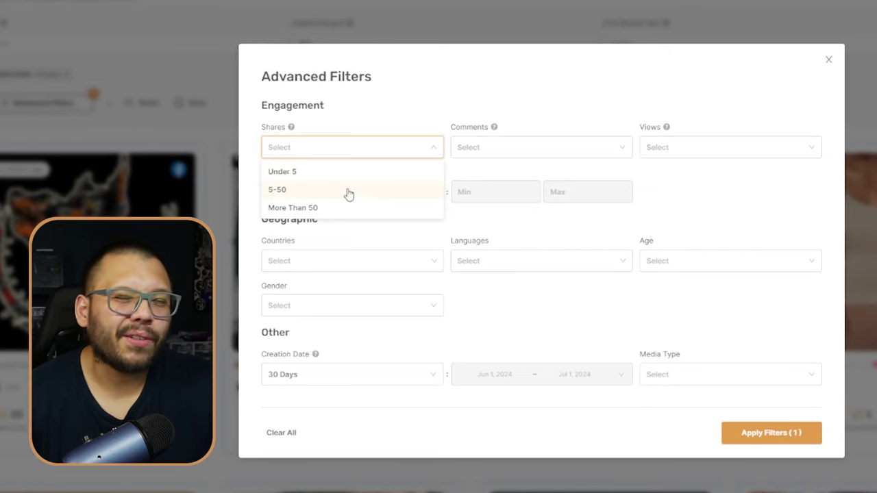
pyautogui.click(599, 155)
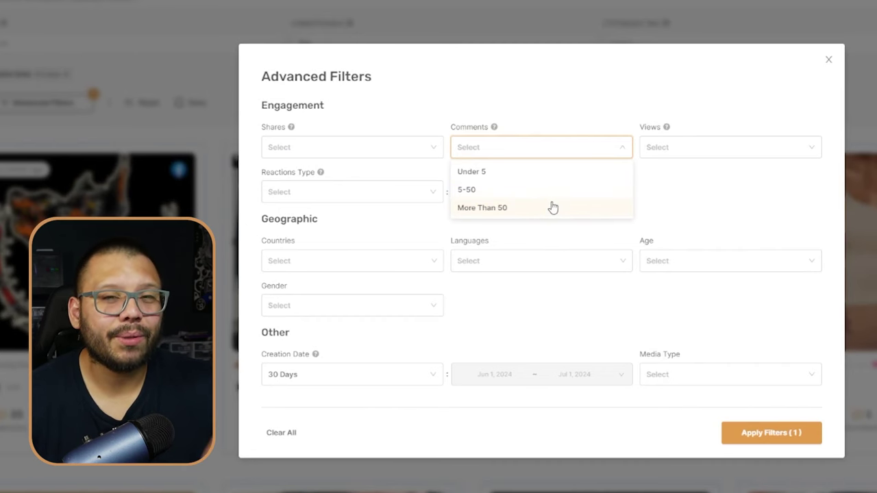
pyautogui.click(722, 146)
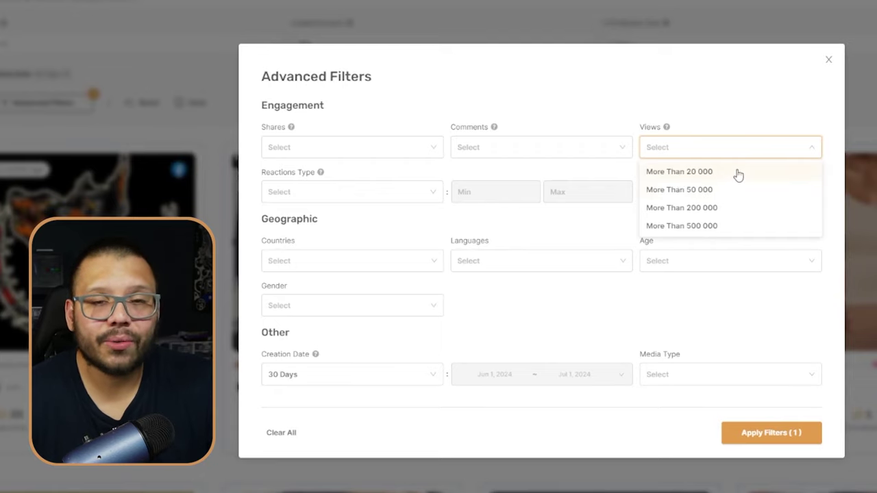
pyautogui.click(811, 149)
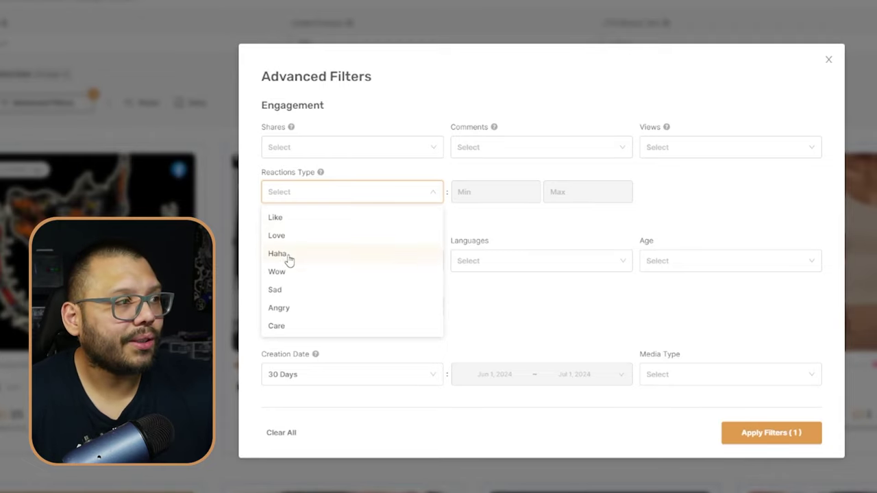
# - Choose Haha as the reaction type in Advanced Filters
pyautogui.click(296, 254)
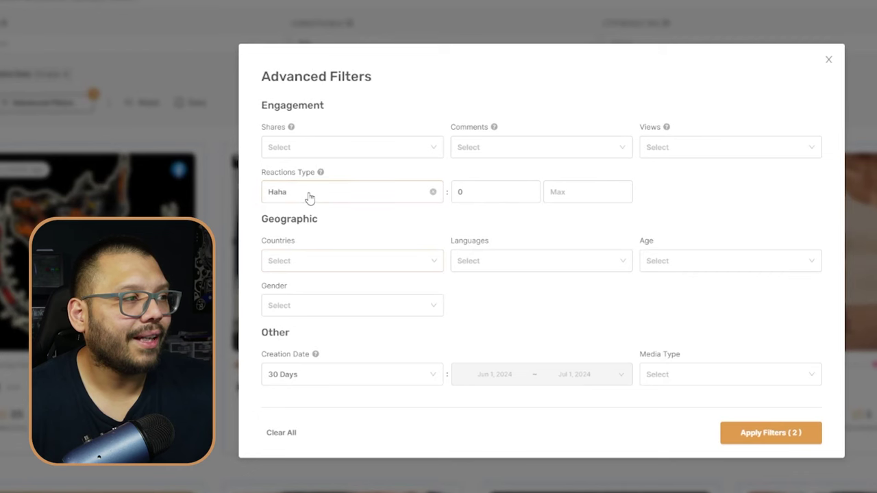
# - Change the reaction type from Haha to Like, keeping the minimum at 0
pyautogui.click(306, 196)
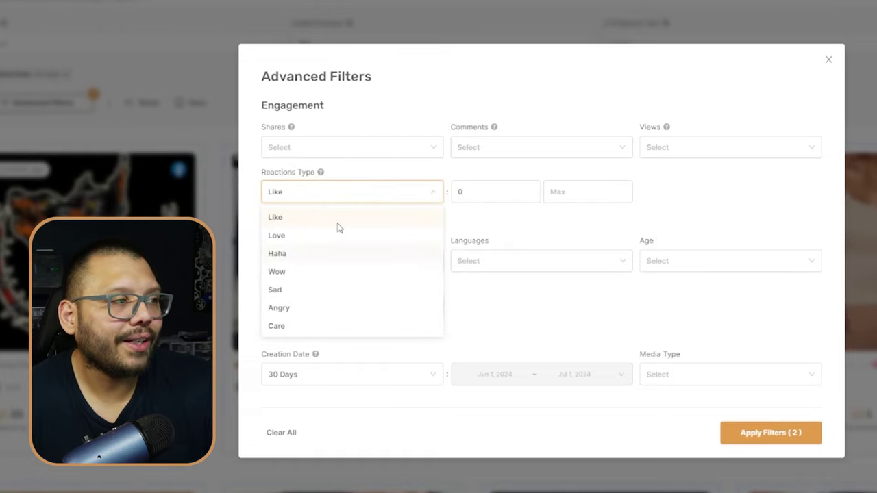
pyautogui.click(336, 219)
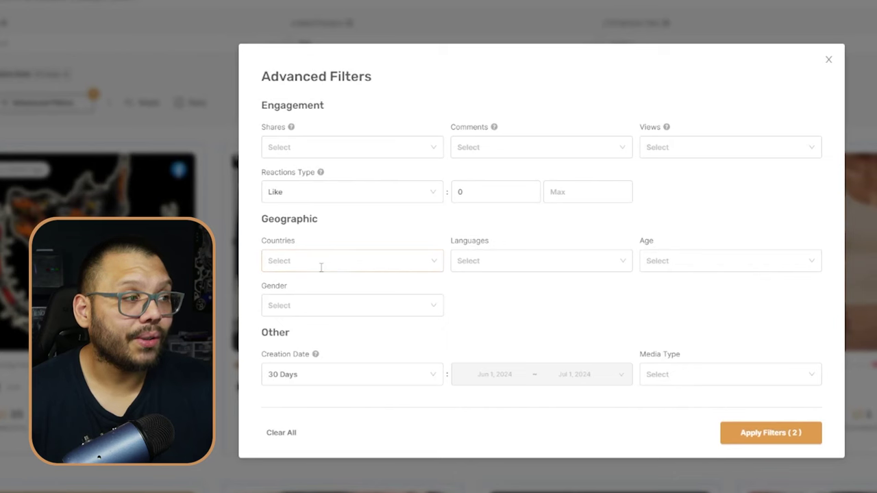
# - Add United States to the Countries filter under Geographic
pyautogui.click(309, 261)
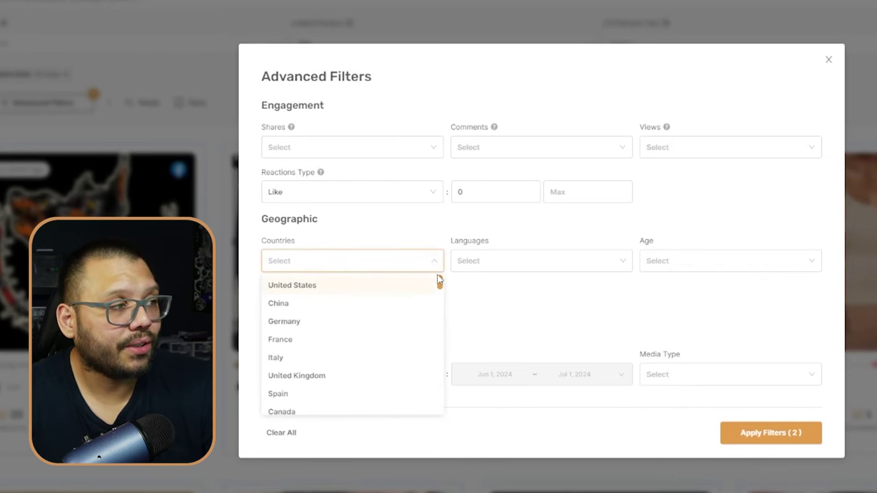
pyautogui.click(294, 287)
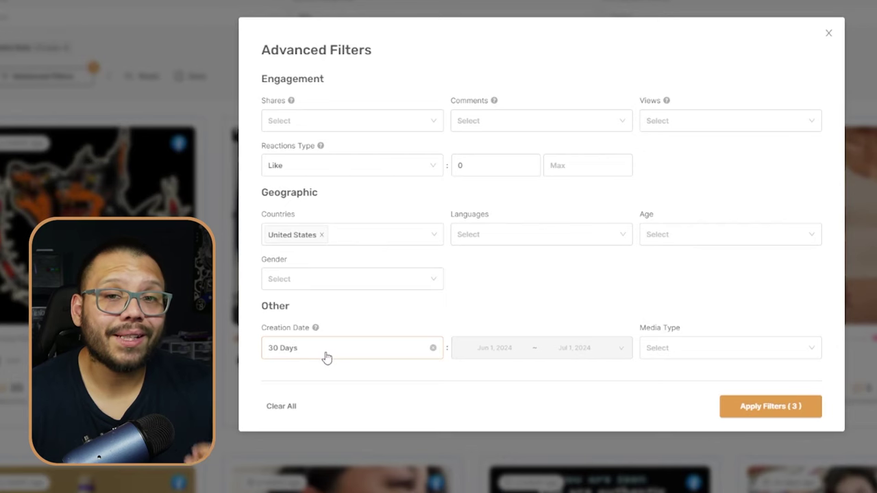
pyautogui.click(325, 355)
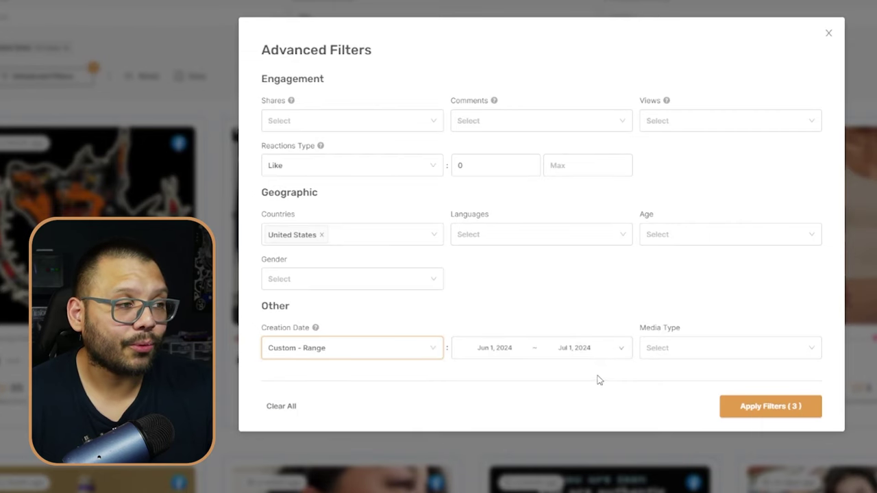
# - Bring up the Creation Date calendar to pick the Jun 1–Jul 1, 2024 range
pyautogui.click(515, 353)
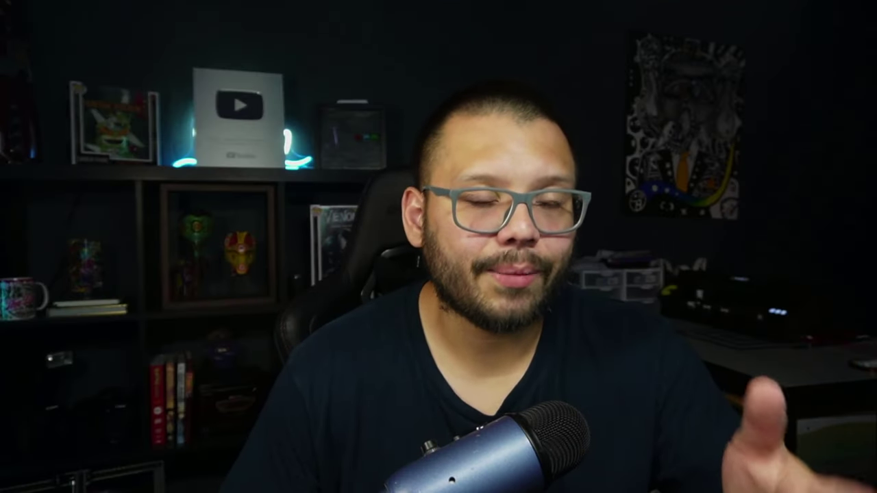
pyautogui.click(675, 349)
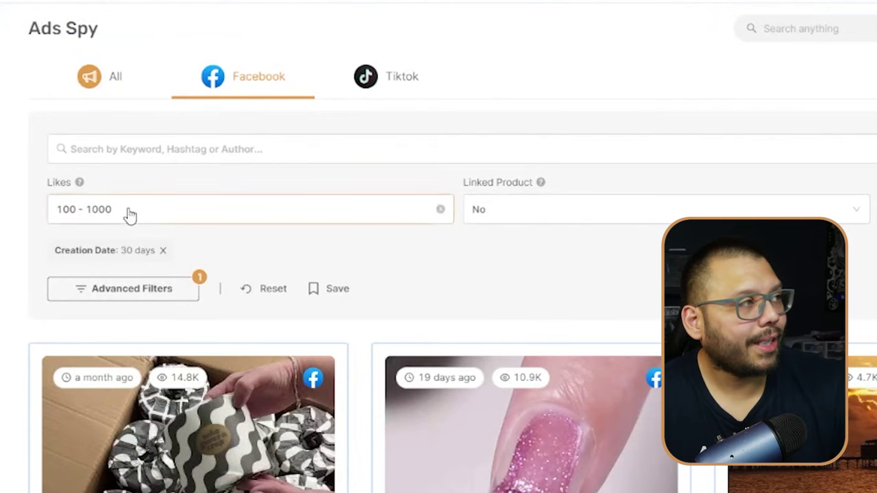
# - Set Likes to 100 - 1000 and Linked Product to No
pyautogui.click(128, 215)
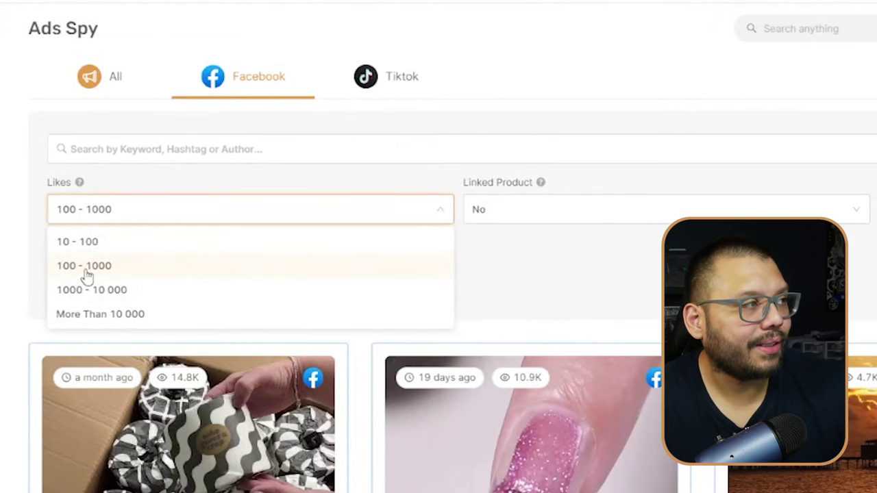
pyautogui.click(505, 241)
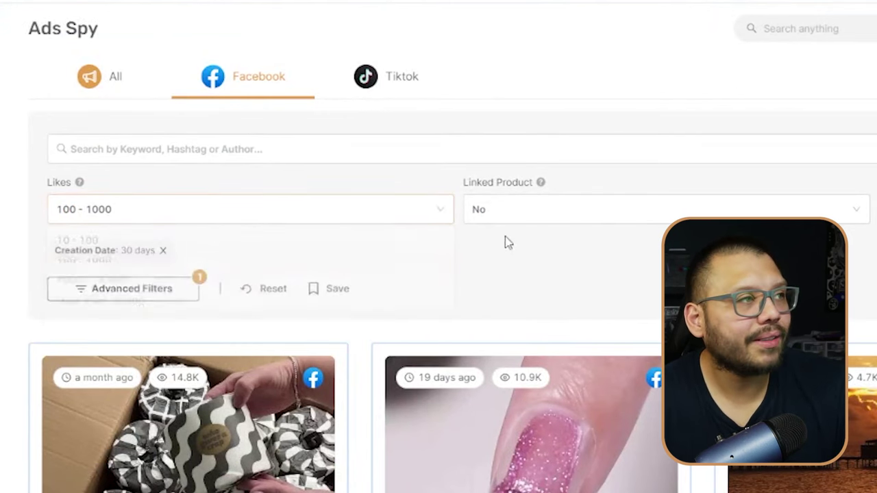
pyautogui.click(478, 214)
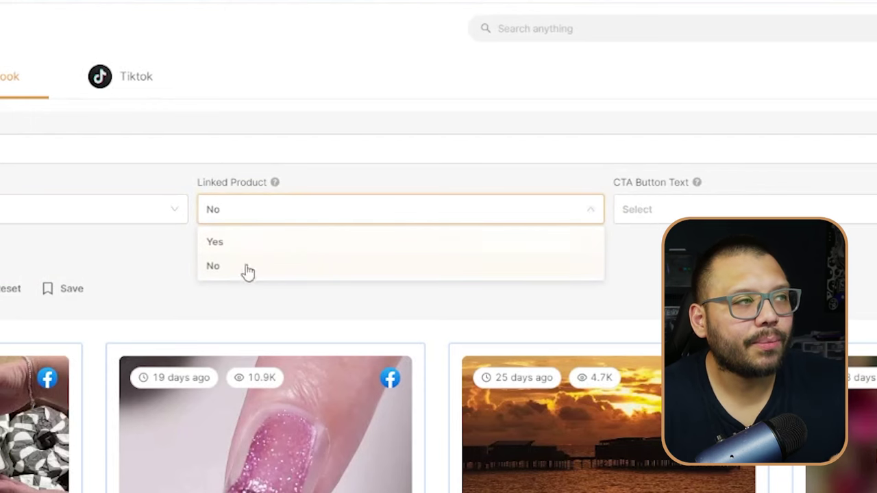
pyautogui.click(245, 267)
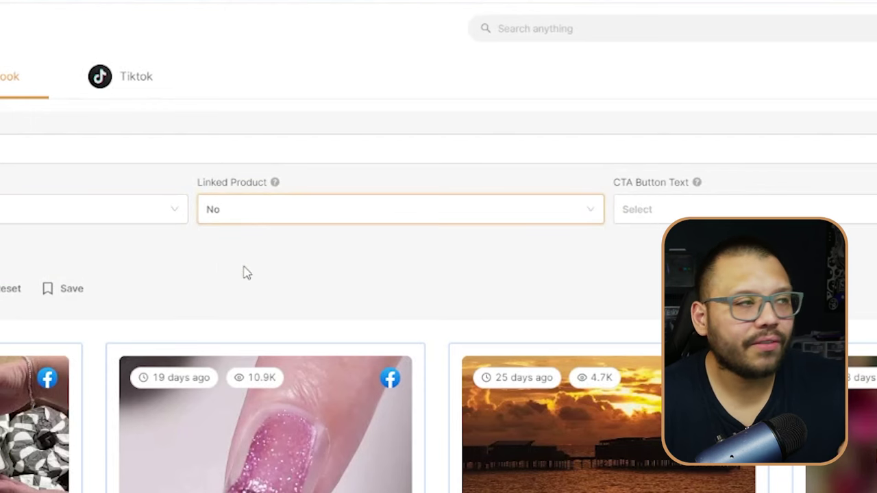
# - Leave CTA Button Text blank and keep Interaction Rate at More Than 2%
pyautogui.moveTo(275, 183)
pyautogui.click(737, 217)
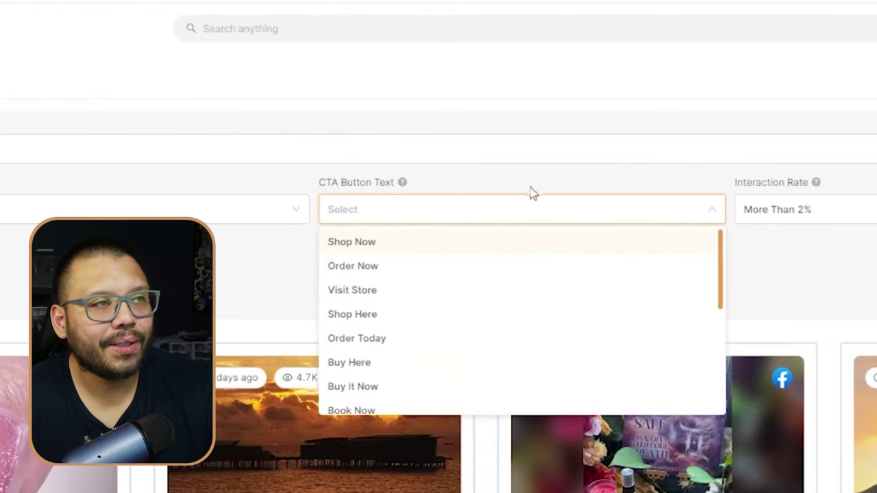
pyautogui.click(853, 189)
pyautogui.click(789, 218)
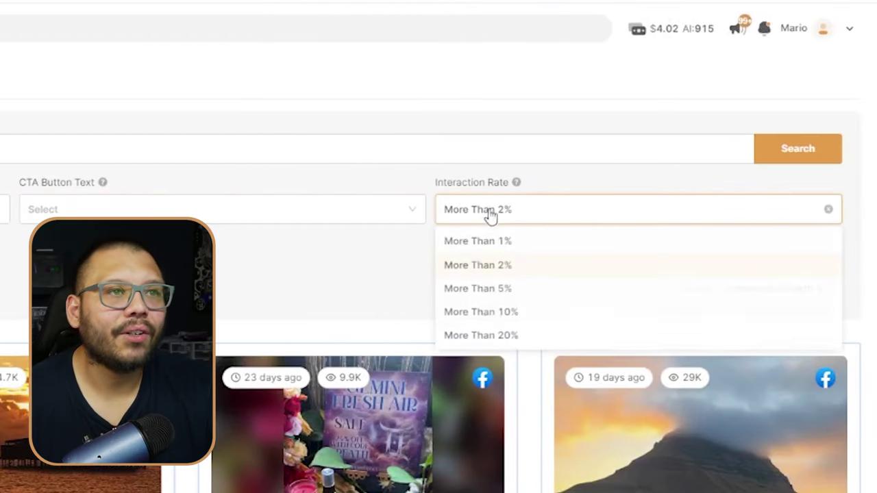
pyautogui.click(583, 113)
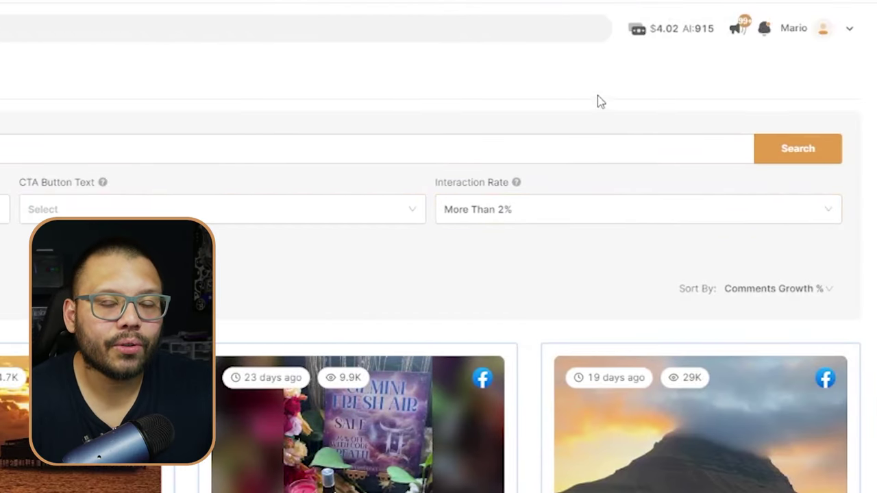
# - Run the filtered search and scroll to the Trump 2024 Fan Shoes ad with 208 reactions
pyautogui.click(797, 148)
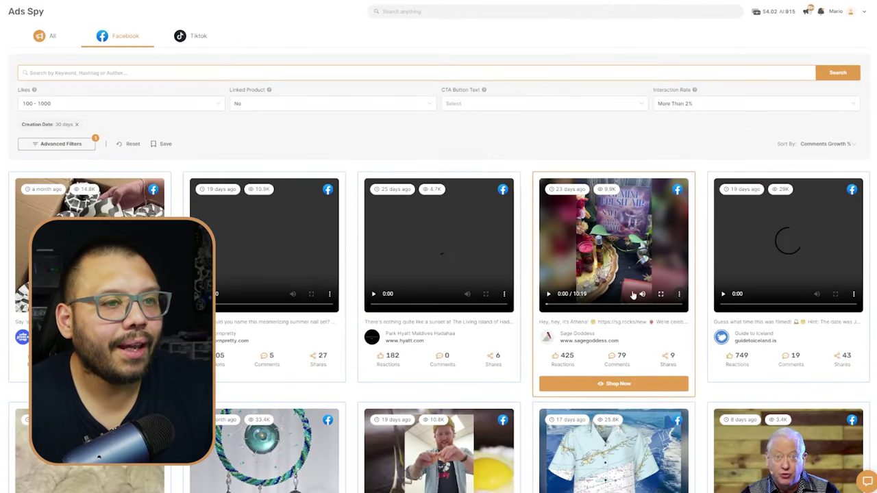
pyautogui.scroll(-6, 592, 285)
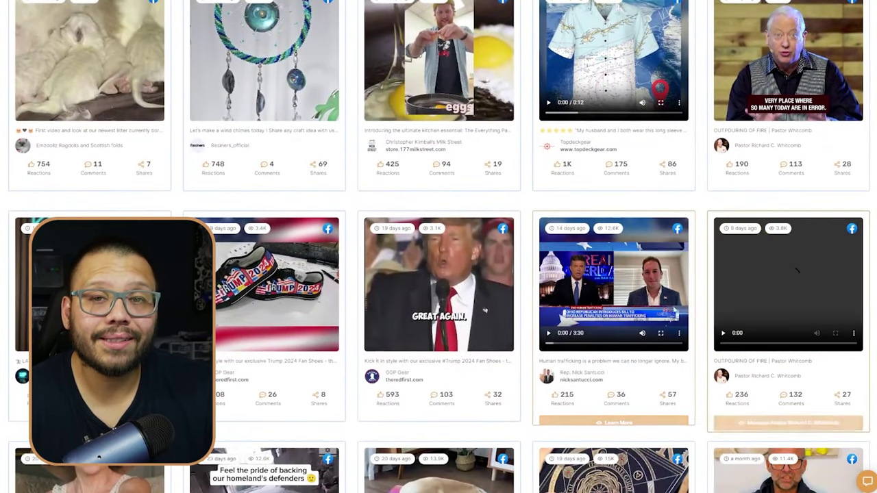
pyautogui.scroll(-1, 352, 200)
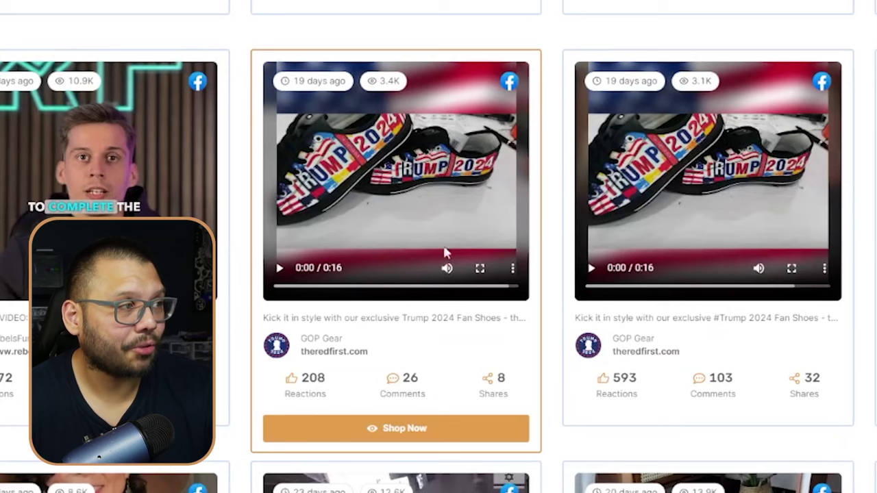
# - Open the Trump 2024 Fan Shoes ad details and select its full caption text
pyautogui.click(409, 434)
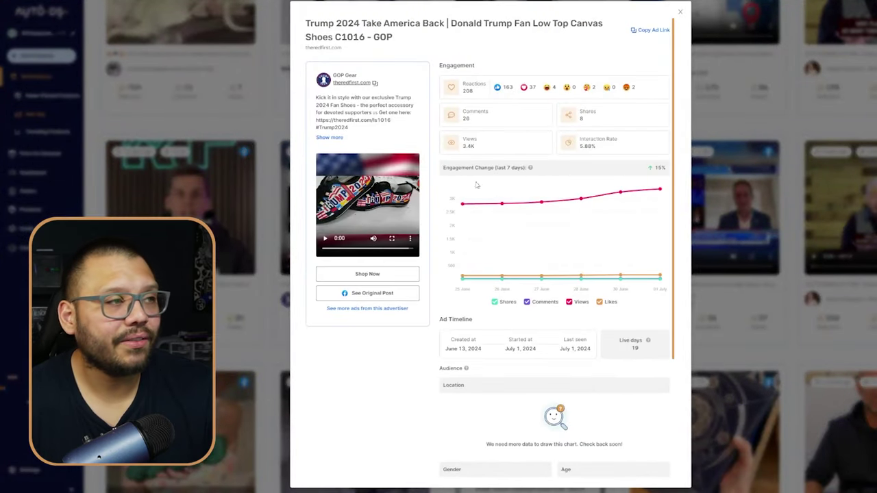
pyautogui.moveTo(469, 207)
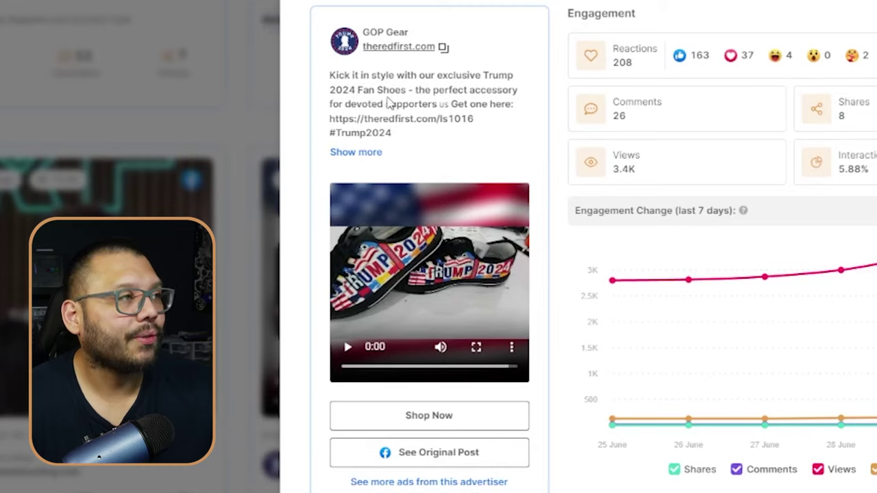
pyautogui.moveTo(330, 76); pyautogui.dragTo(426, 136)
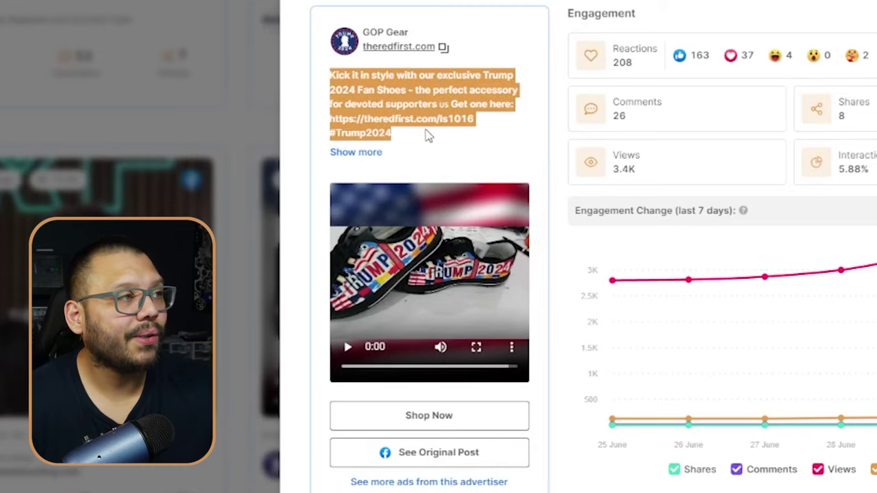
pyautogui.click(462, 103)
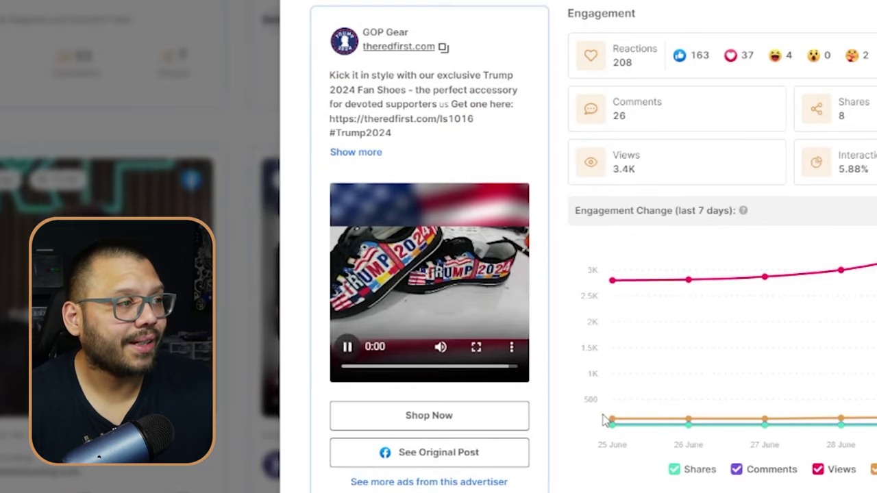
# - Mute and pause the ad video at 0:06, then open the store's shoe product page
pyautogui.click(454, 348)
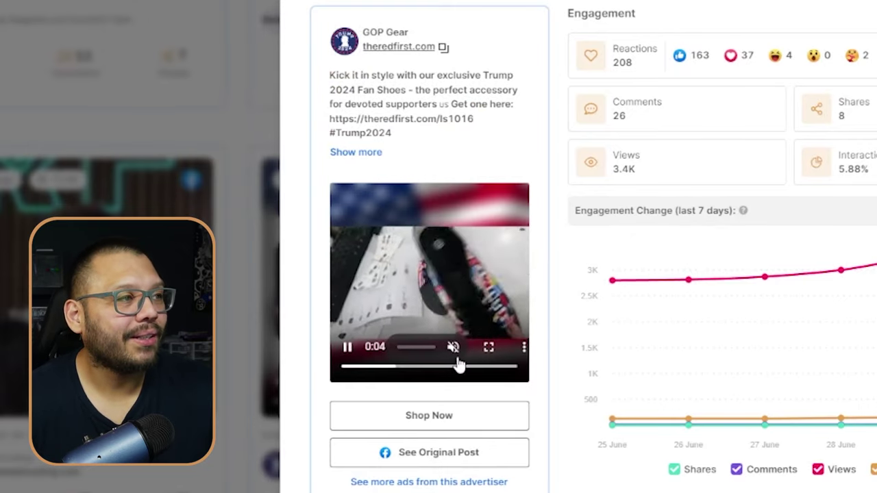
pyautogui.click(347, 347)
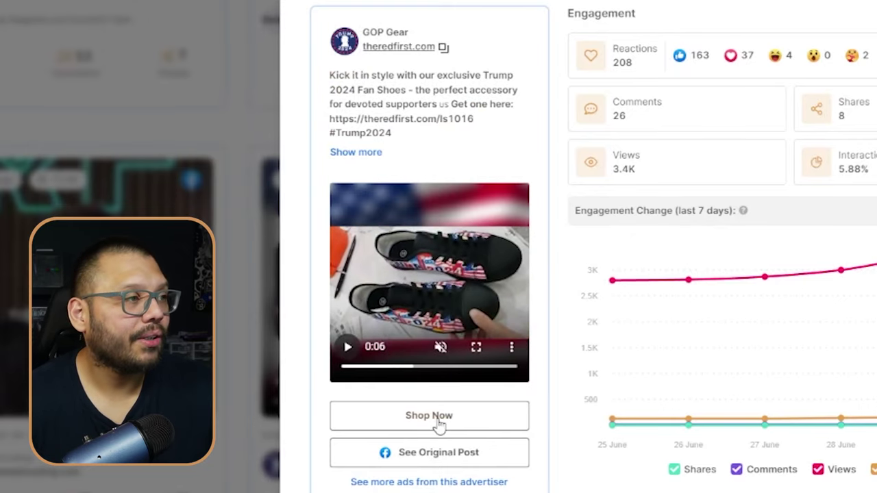
pyautogui.click(442, 321)
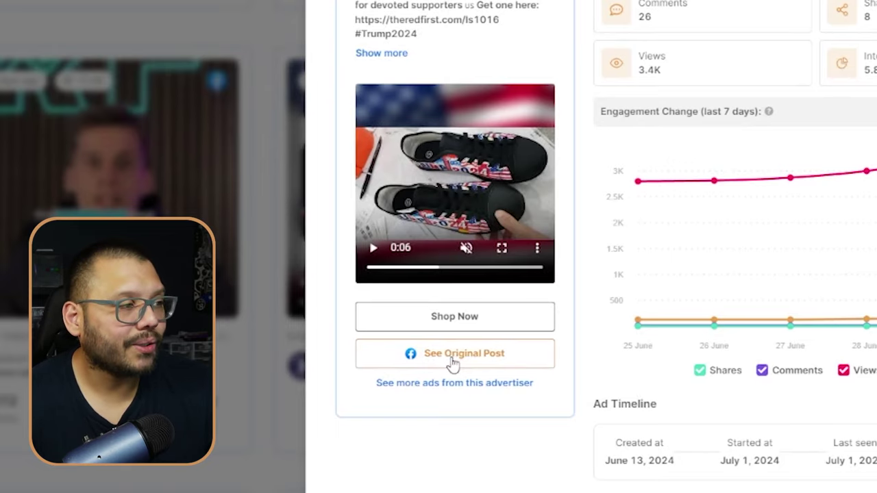
# - Open the shoe ad's original Facebook post and review its Ad Timeline
pyautogui.click(452, 363)
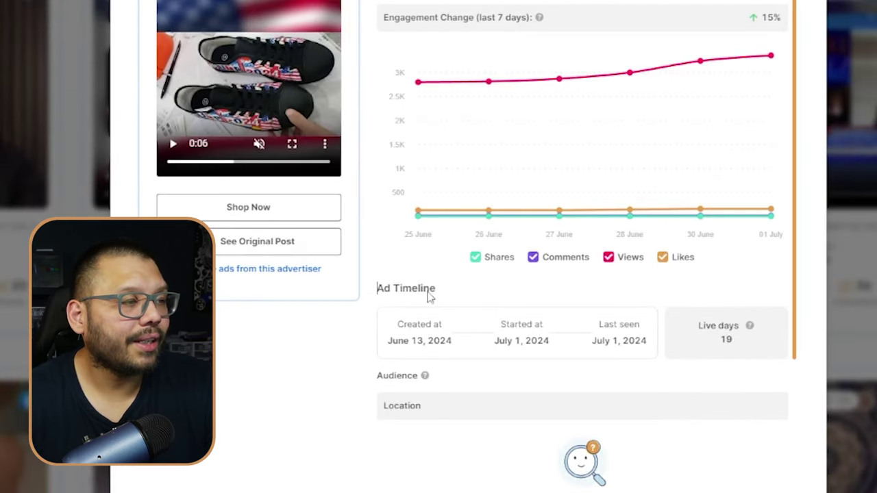
pyautogui.tripleClick(430, 294)
pyautogui.scroll(-1, 480, 308)
# - Check the timeline's Created at, Started and Last seen July 1, 2024 entries, then scroll to the Frenchie Shop cooling-mat ad
pyautogui.moveTo(409, 266); pyautogui.dragTo(442, 256)
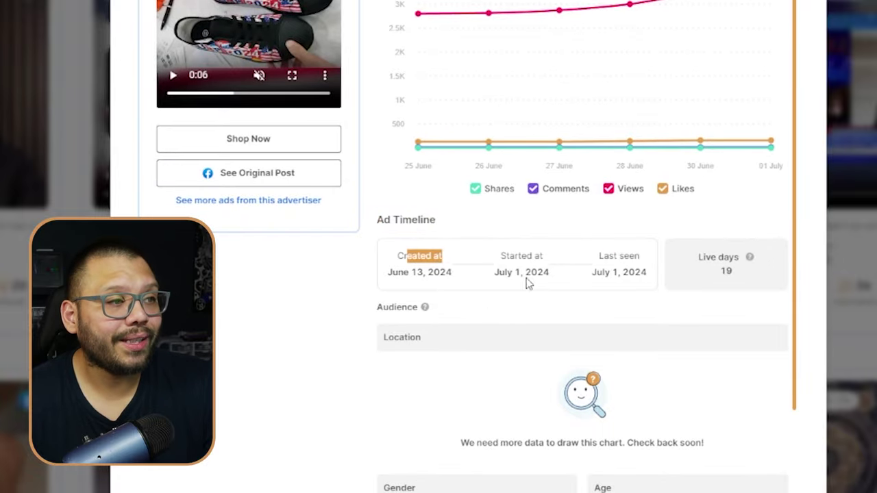
pyautogui.click(508, 267)
pyautogui.moveTo(505, 266); pyautogui.dragTo(508, 284)
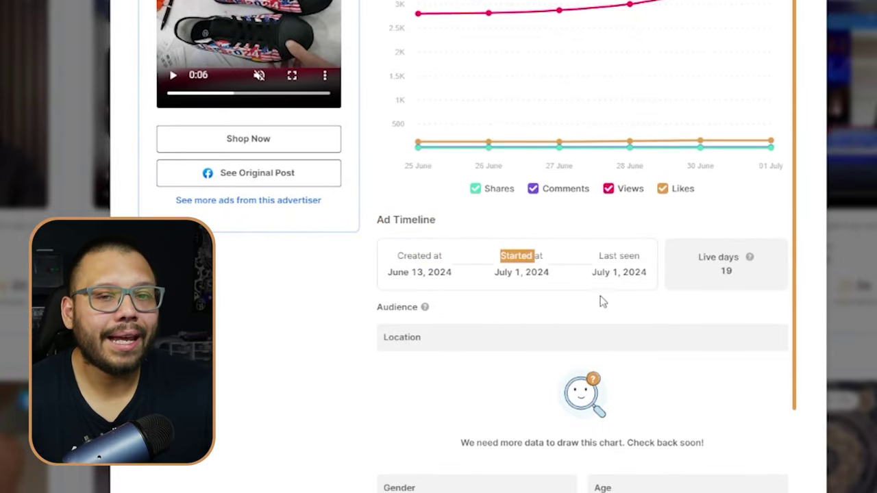
pyautogui.moveTo(595, 274); pyautogui.dragTo(665, 278)
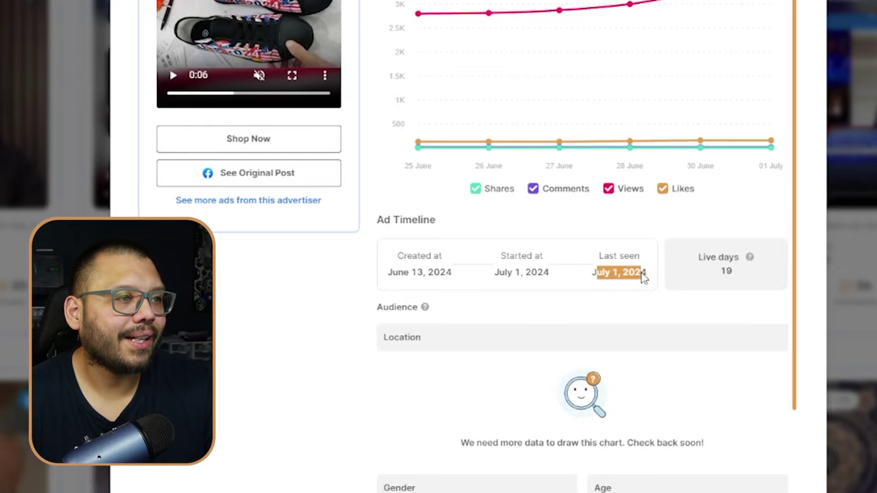
pyautogui.click(699, 257)
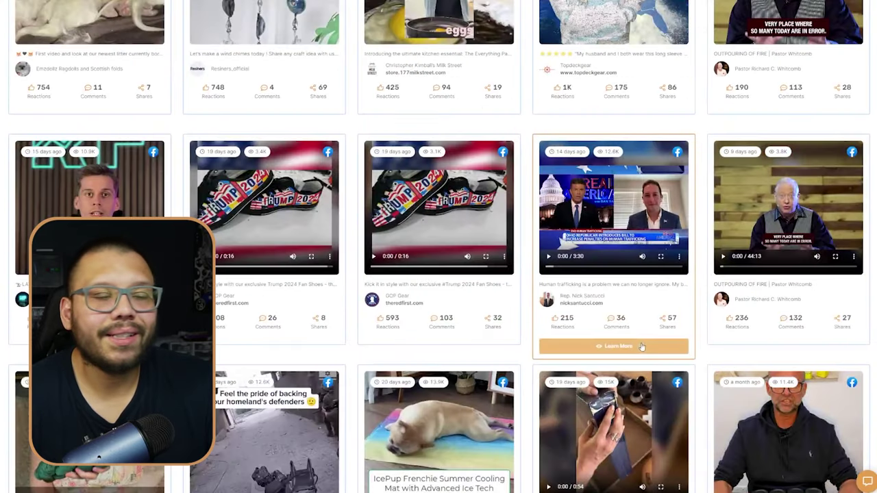
pyautogui.scroll(-5, 641, 336)
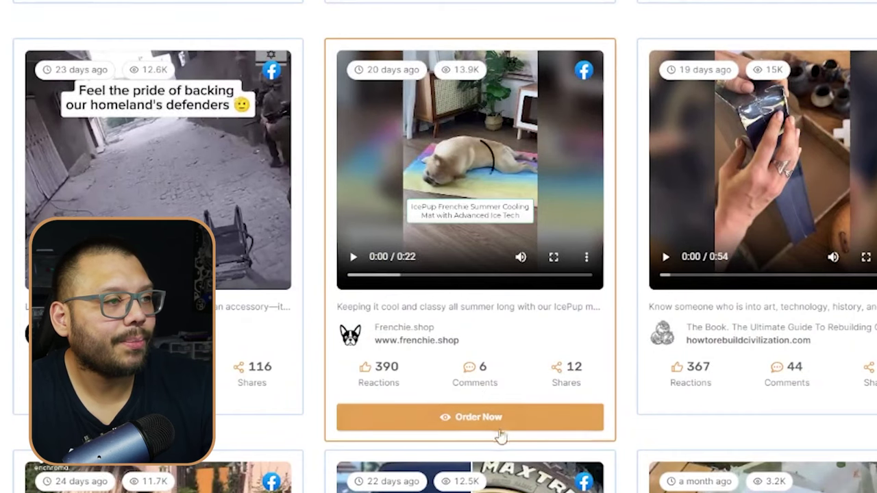
# - Open the Frenchie Shop IcePup ad: 13.9K views, 2.44% interaction rate, 20 live days
pyautogui.click(500, 422)
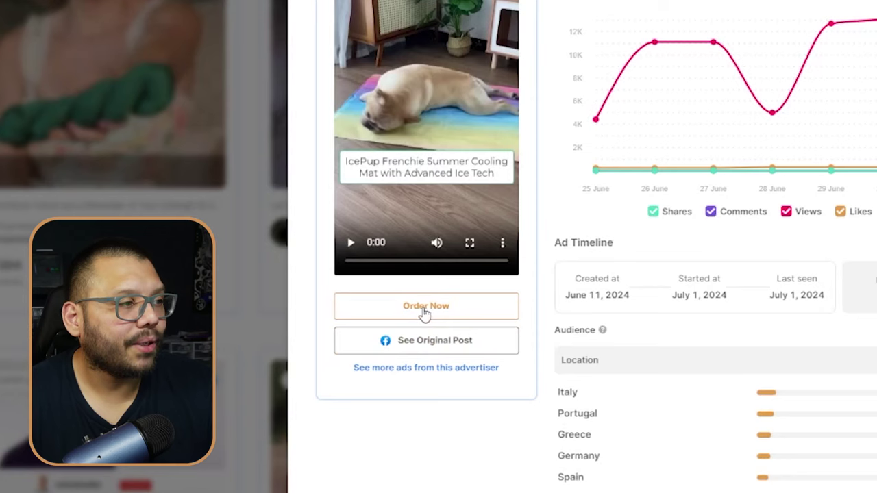
# - Go to the $32.95 IcePup mat store page, dismiss the 15% off popup, and show the grass photo
pyautogui.click(425, 312)
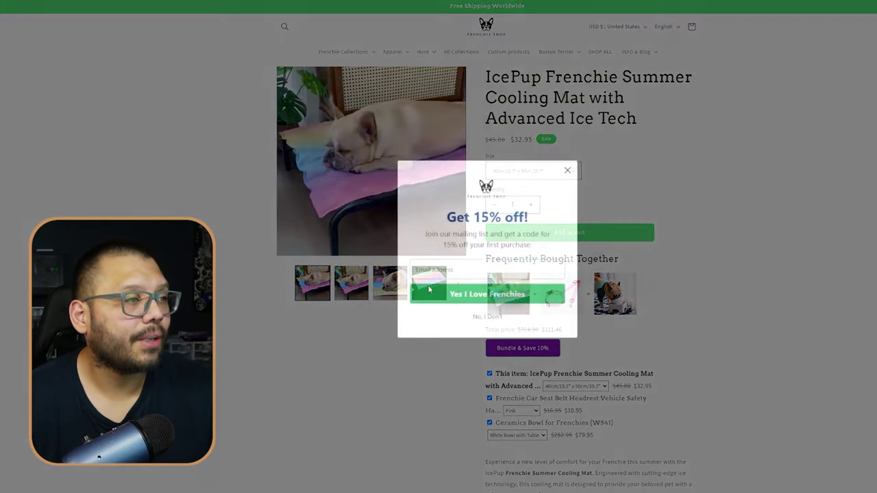
pyautogui.press('Escape')
pyautogui.click(390, 282)
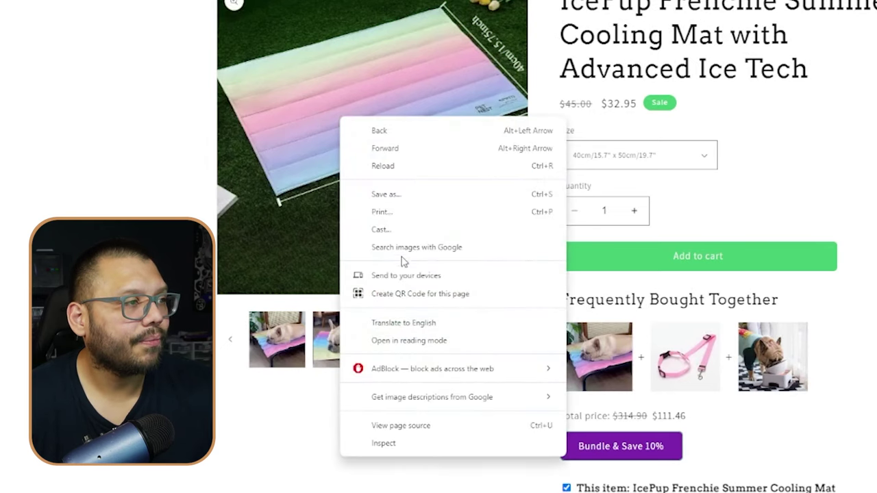
# - Run a Google Lens visual search framing the whole mat photo
pyautogui.click(402, 257)
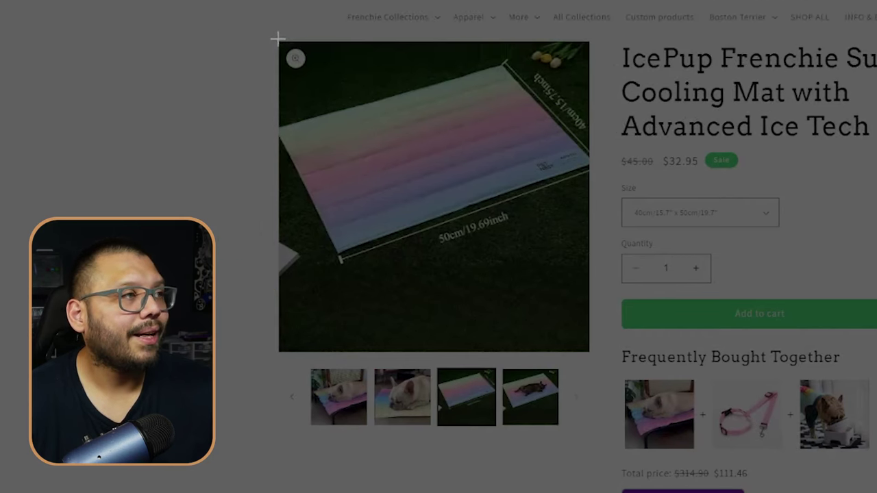
pyautogui.moveTo(277, 40); pyautogui.dragTo(375, 150)
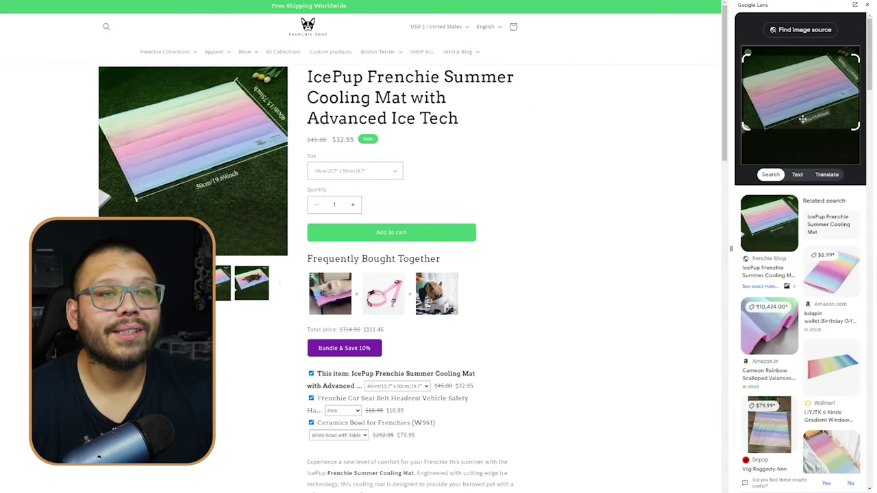
pyautogui.scroll(-5, 811, 257)
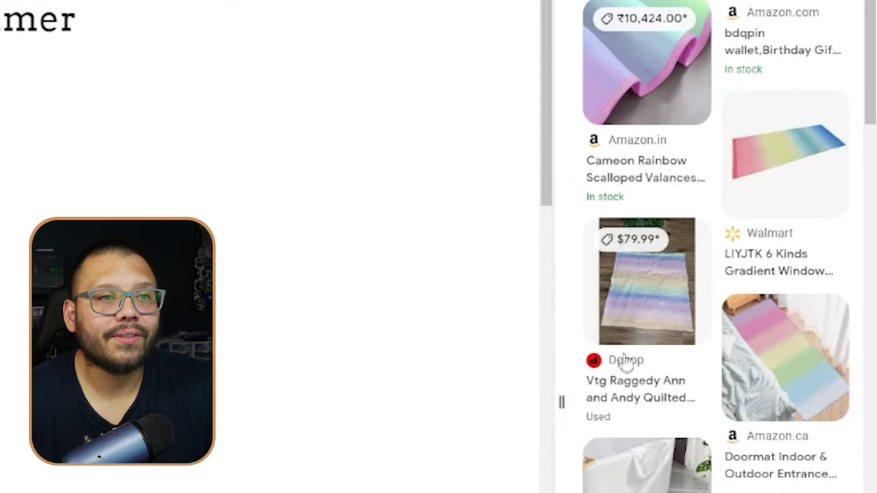
# - Scroll the similar-product results to the $22.27 AliExpress rainbow ice pad pet mat
pyautogui.scroll(-5, 673, 428)
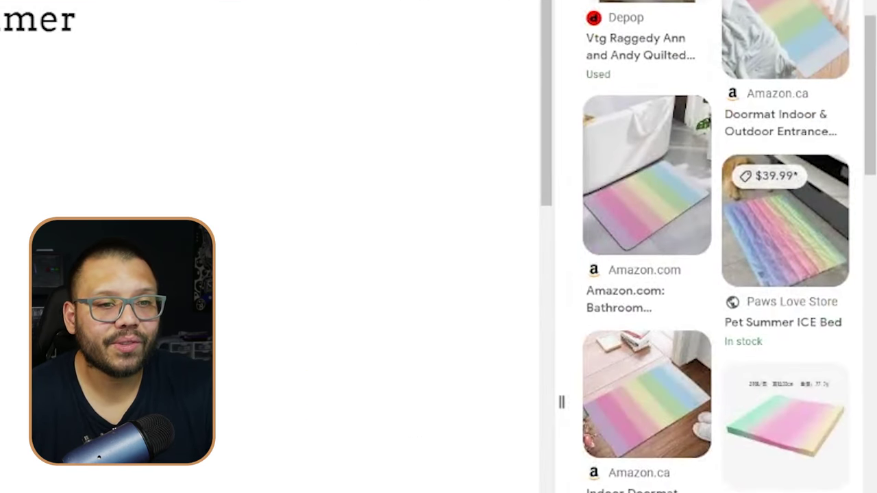
pyautogui.scroll(-5, 650, 369)
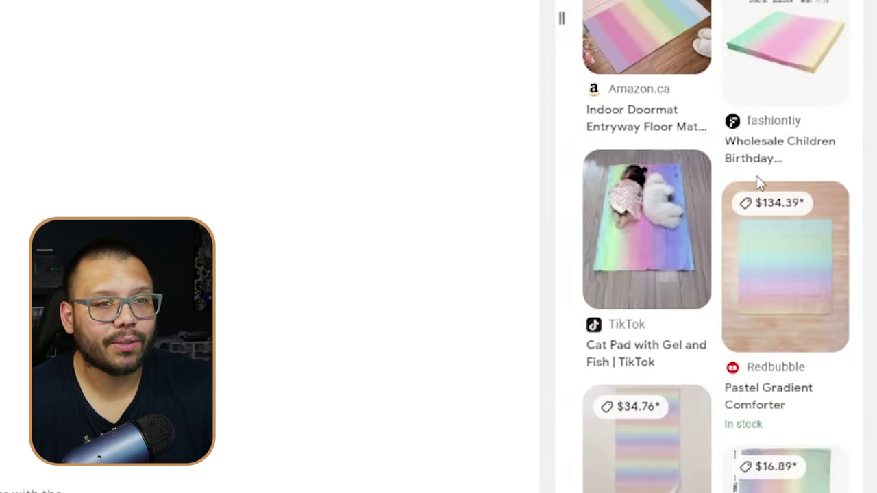
pyautogui.scroll(-10, 759, 182)
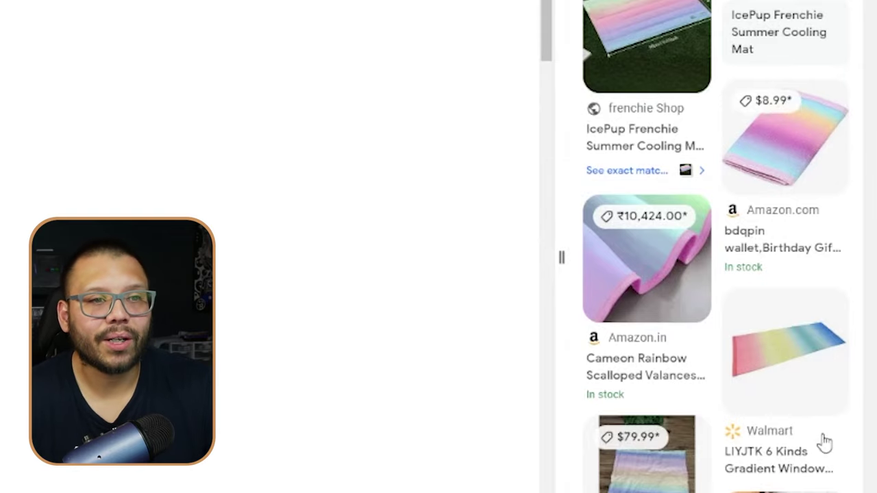
pyautogui.scroll(-10, 757, 341)
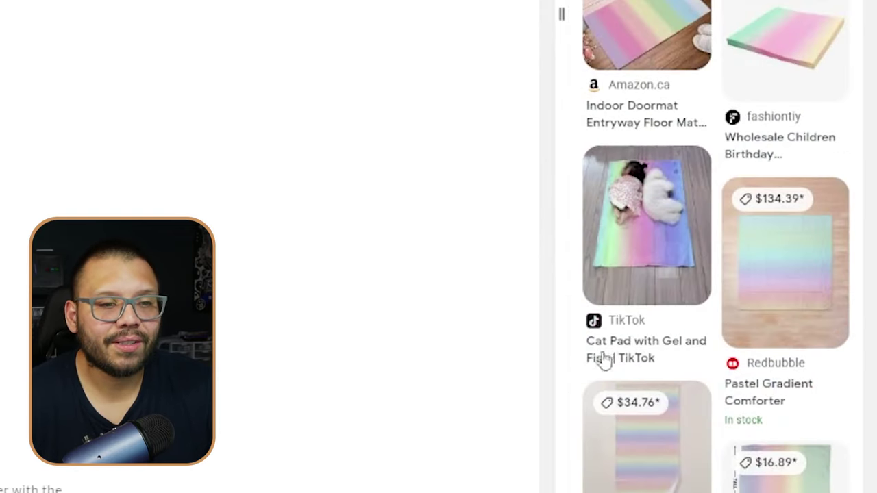
pyautogui.scroll(-2, 718, 319)
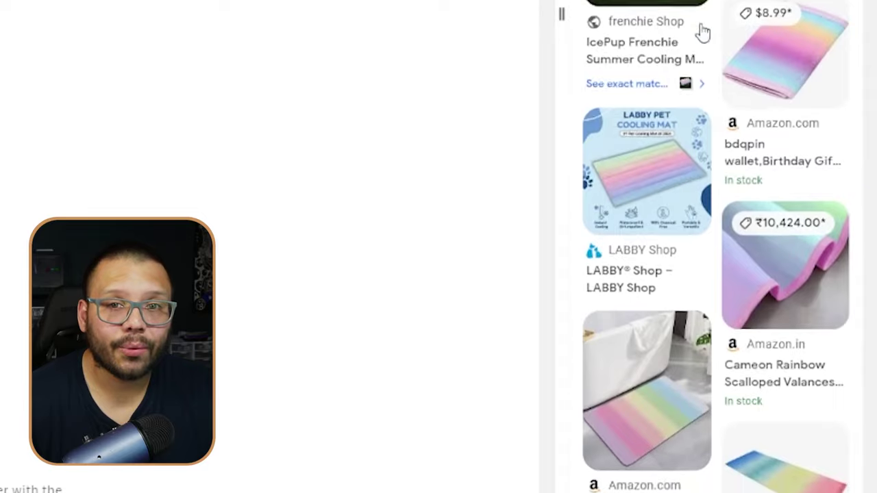
pyautogui.scroll(-6, 705, 33)
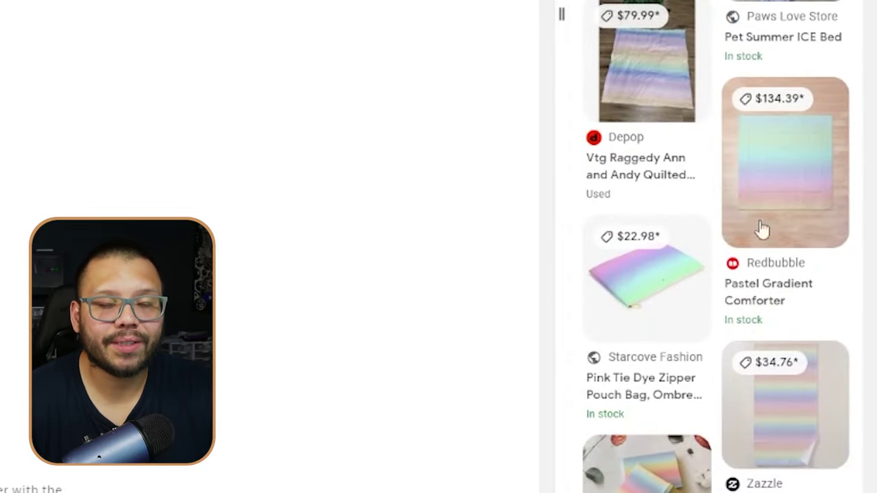
pyautogui.scroll(-1, 762, 229)
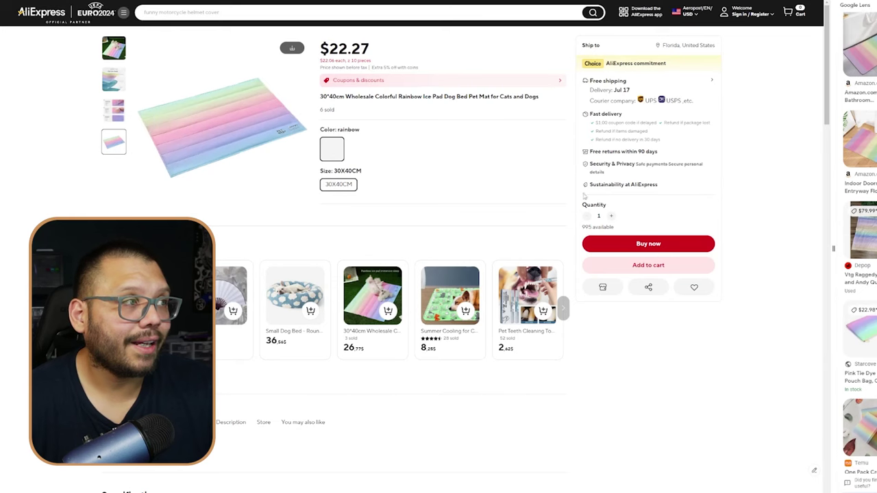
# - Highlight the AliExpress listing's $22.27 price and scroll the Lens results panel
pyautogui.doubleClick(367, 55)
pyautogui.click(437, 65)
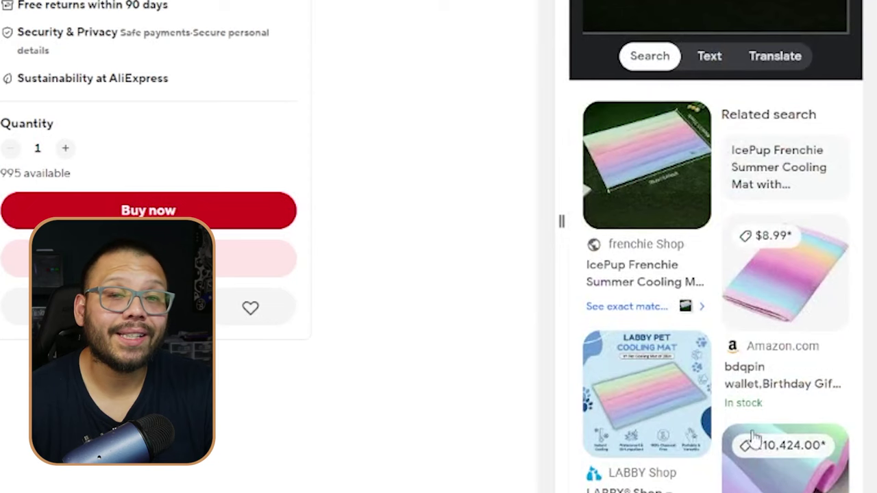
pyautogui.scroll(-8, 716, 274)
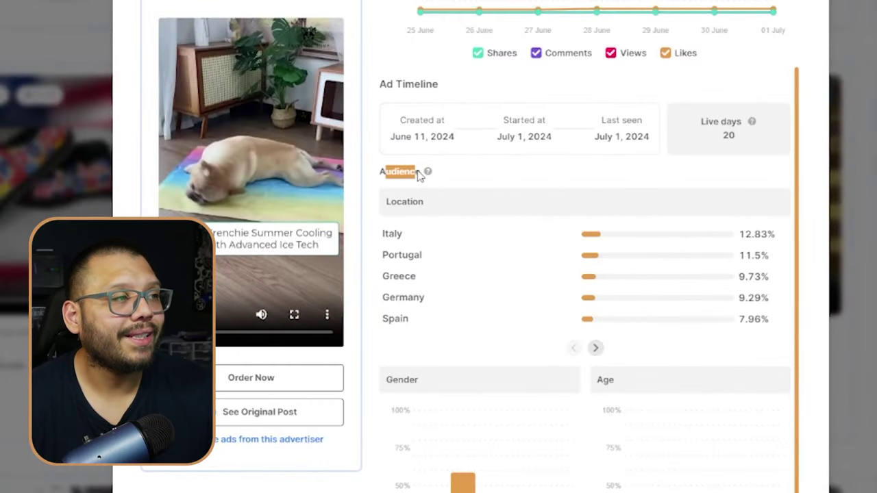
pyautogui.click(514, 177)
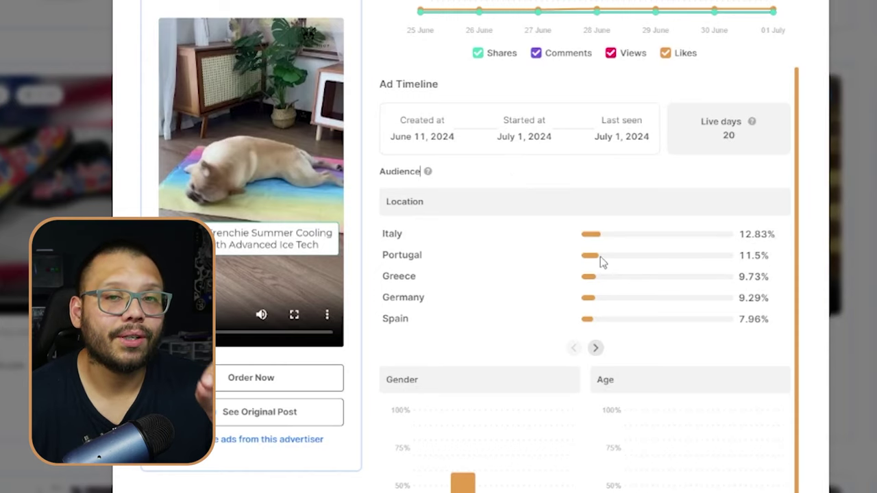
pyautogui.moveTo(385, 201); pyautogui.dragTo(424, 213)
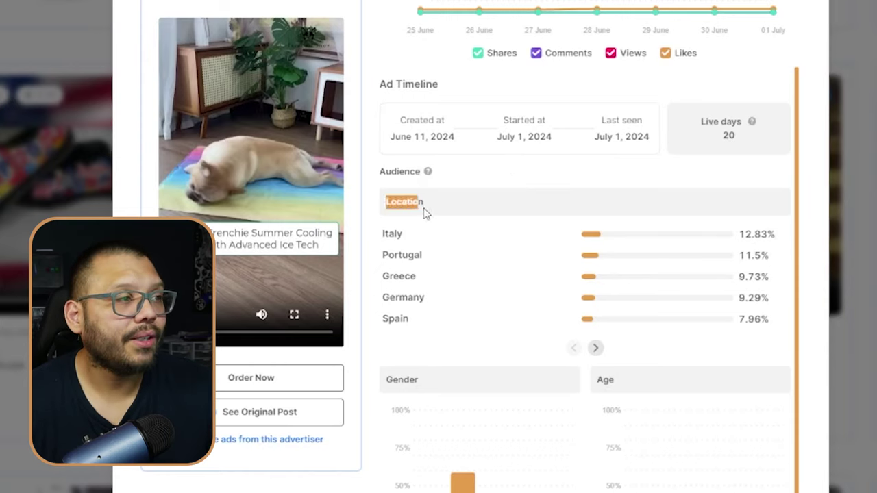
pyautogui.click(505, 260)
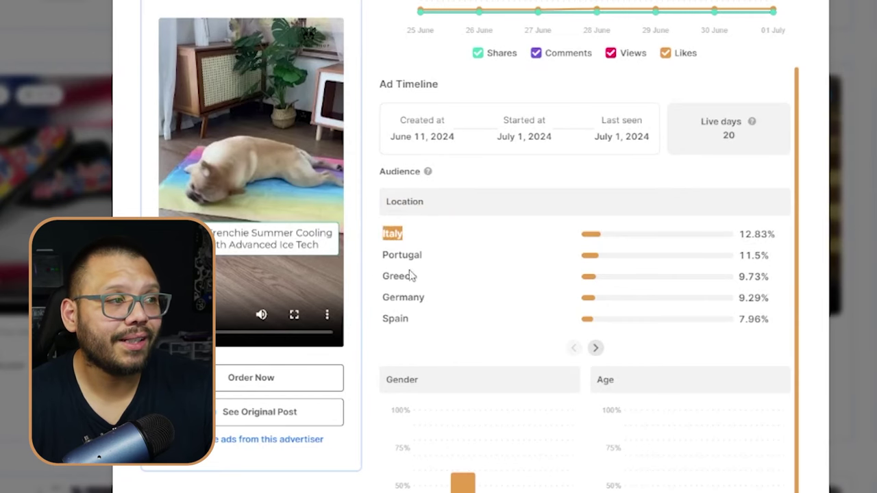
pyautogui.moveTo(403, 258); pyautogui.dragTo(429, 261)
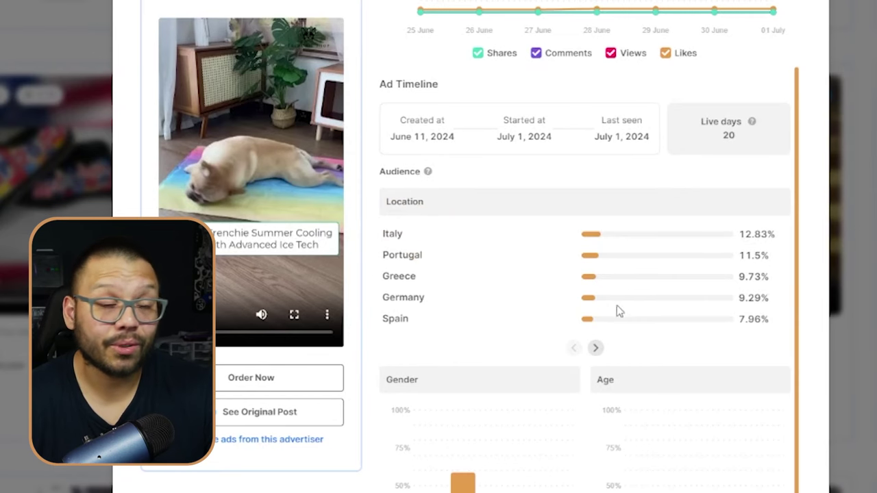
pyautogui.scroll(-3, 690, 337)
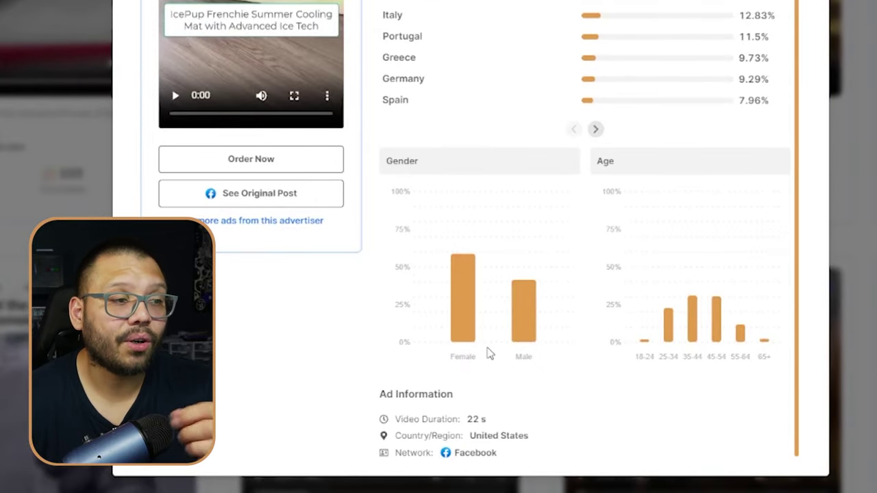
pyautogui.moveTo(692, 310)
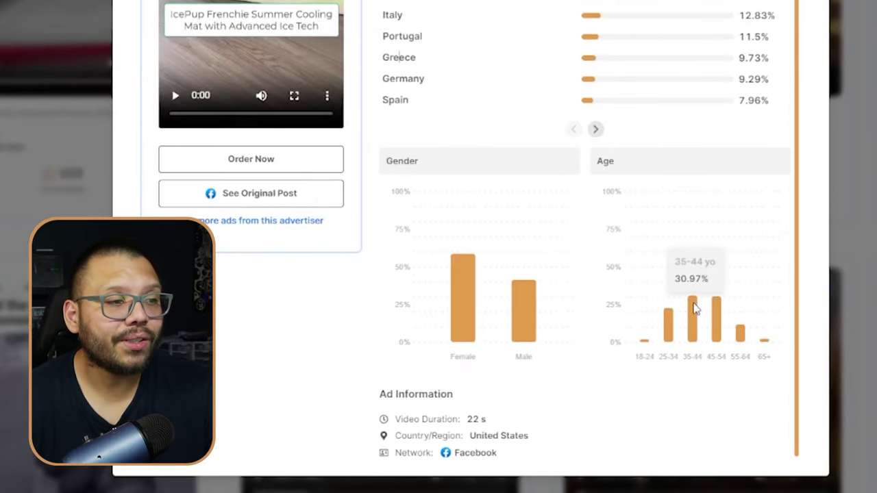